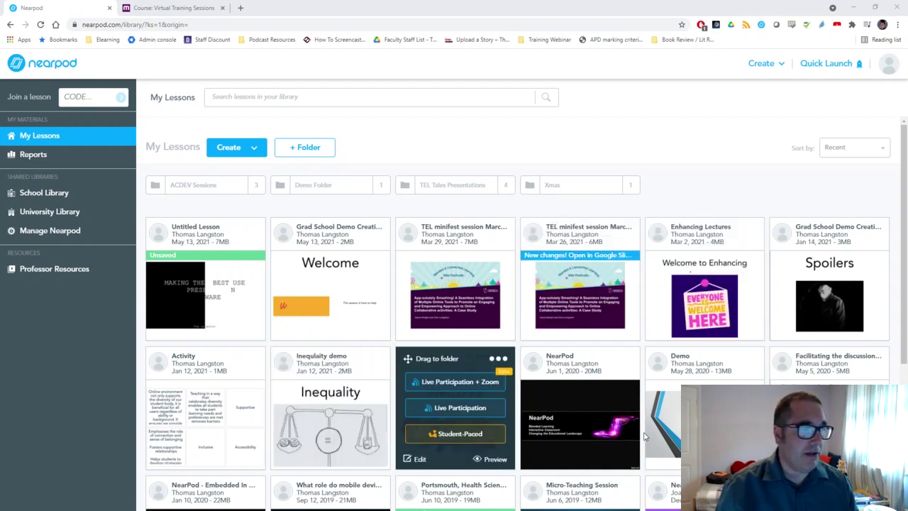
- Launch a fresh student-paced session of the Inequality demo lesson, getting join code RYGS6
{"action": "left_click", "coordinate": [170, 8]}
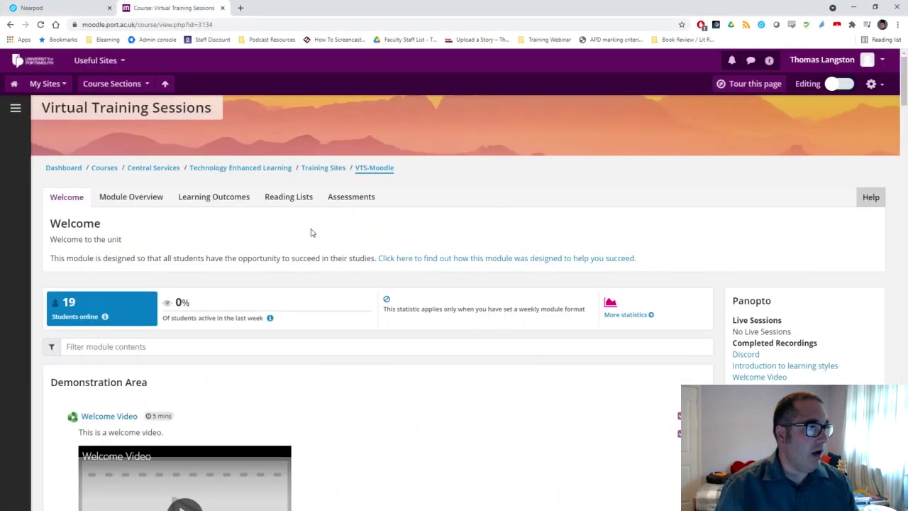
{"action": "left_click", "coordinate": [44, 6]}
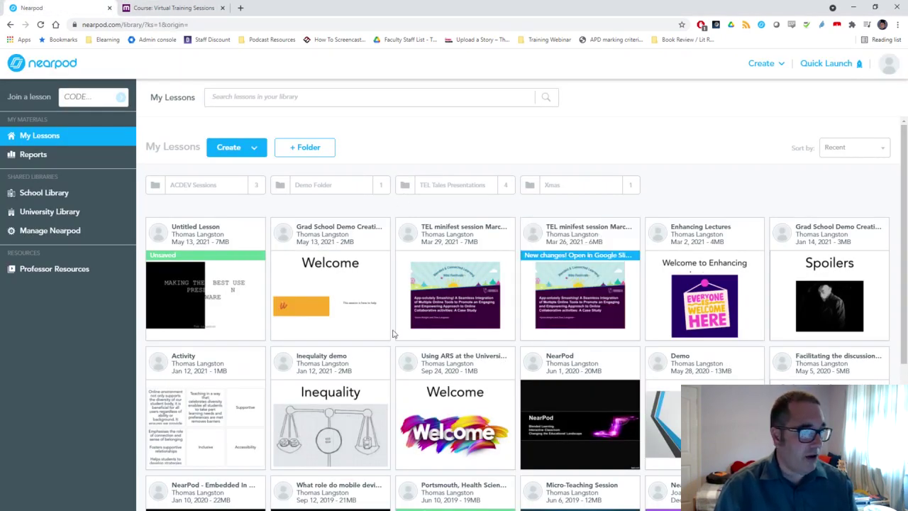
{"action": "mouse_move", "coordinate": [360, 283]}
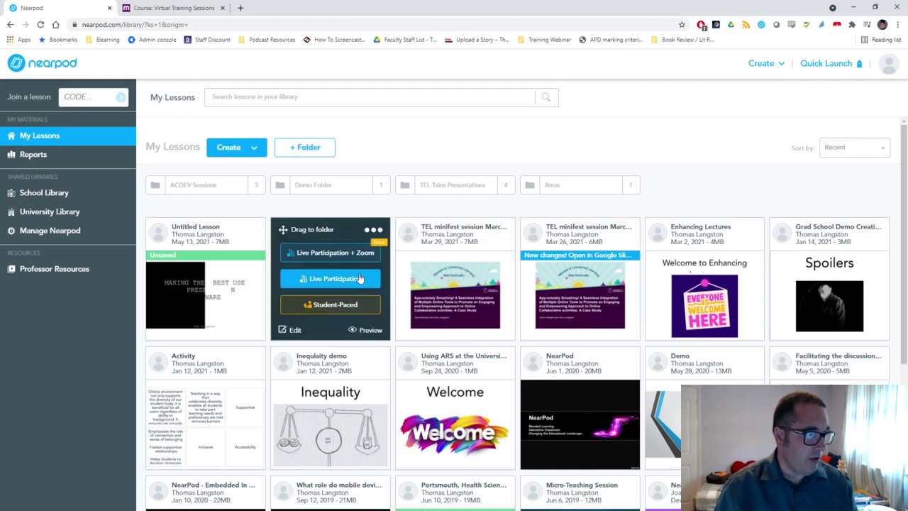
{"action": "scroll", "coordinate": [583, 352], "scroll_direction": "down", "scroll_amount": 2}
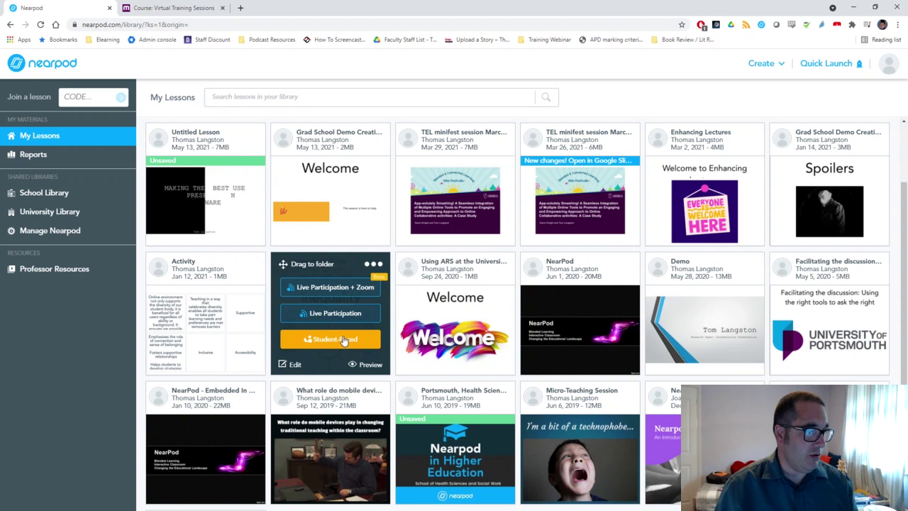
{"action": "left_click", "coordinate": [343, 340]}
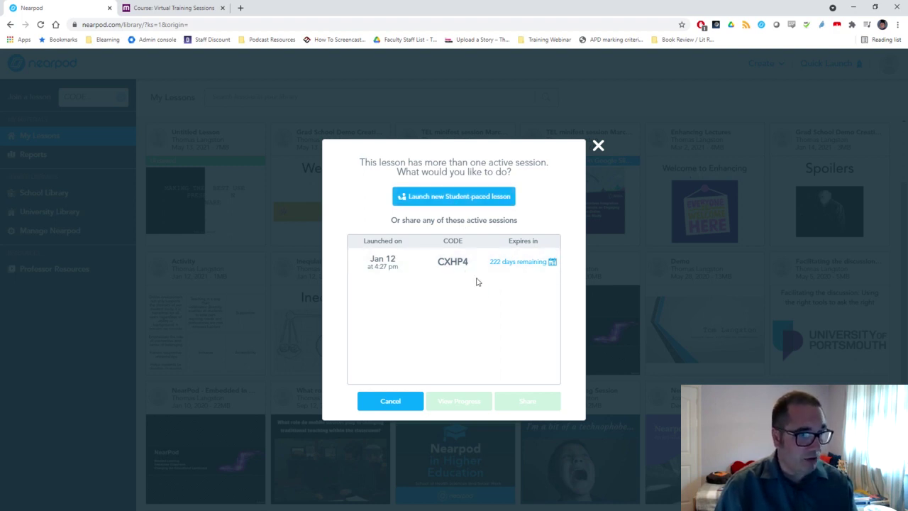
{"action": "left_click", "coordinate": [453, 197]}
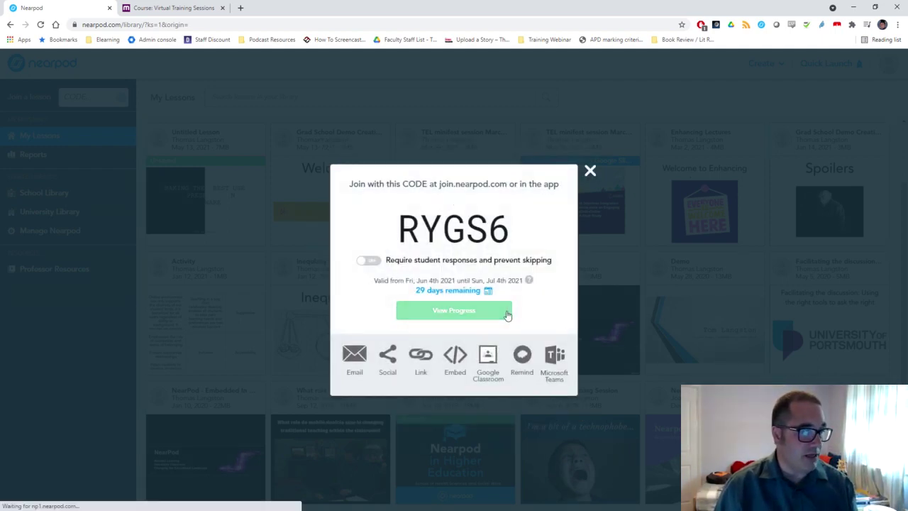
{"action": "left_click", "coordinate": [458, 292]}
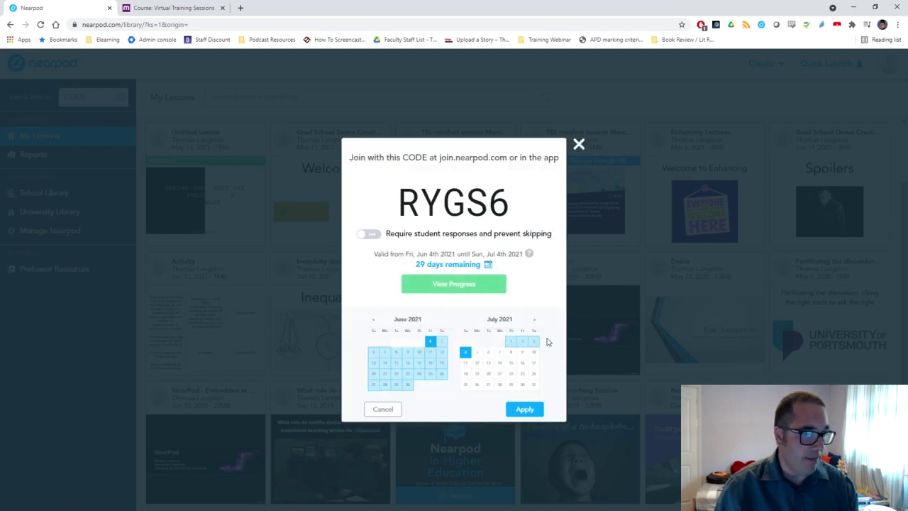
{"action": "left_click", "coordinate": [536, 320]}
{"action": "left_click", "coordinate": [536, 322]}
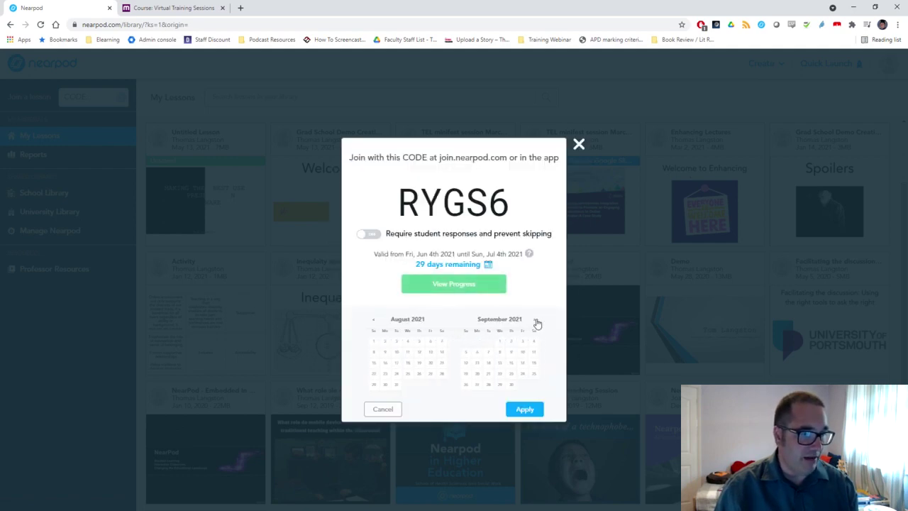
{"action": "left_click", "coordinate": [536, 321]}
{"action": "left_click", "coordinate": [536, 321]}
{"action": "left_click", "coordinate": [536, 321]}
{"action": "left_click", "coordinate": [536, 321]}
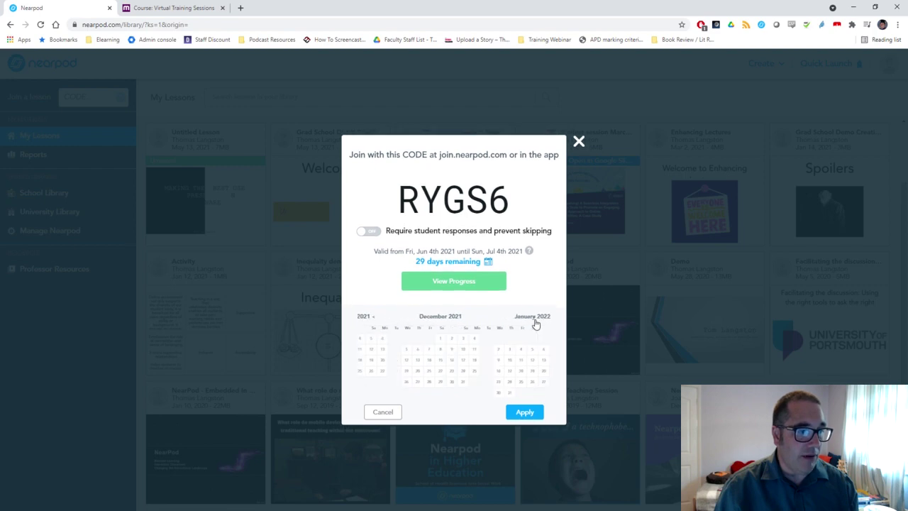
{"action": "left_click", "coordinate": [535, 320]}
{"action": "left_click", "coordinate": [535, 320]}
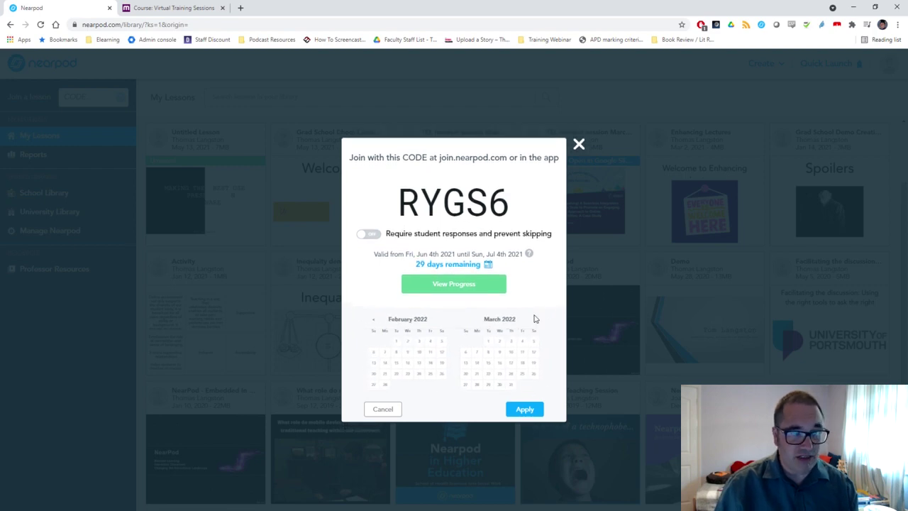
{"action": "left_click", "coordinate": [534, 320]}
{"action": "left_click", "coordinate": [534, 320]}
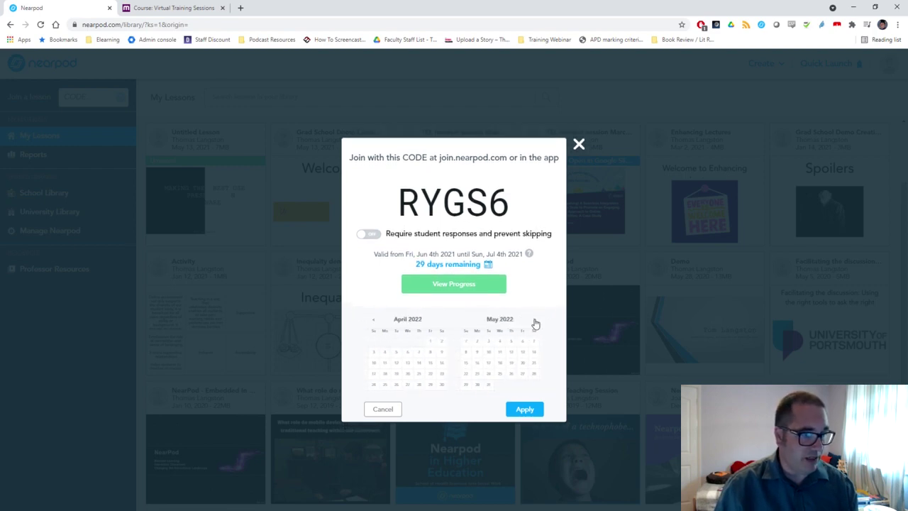
{"action": "left_click", "coordinate": [536, 321]}
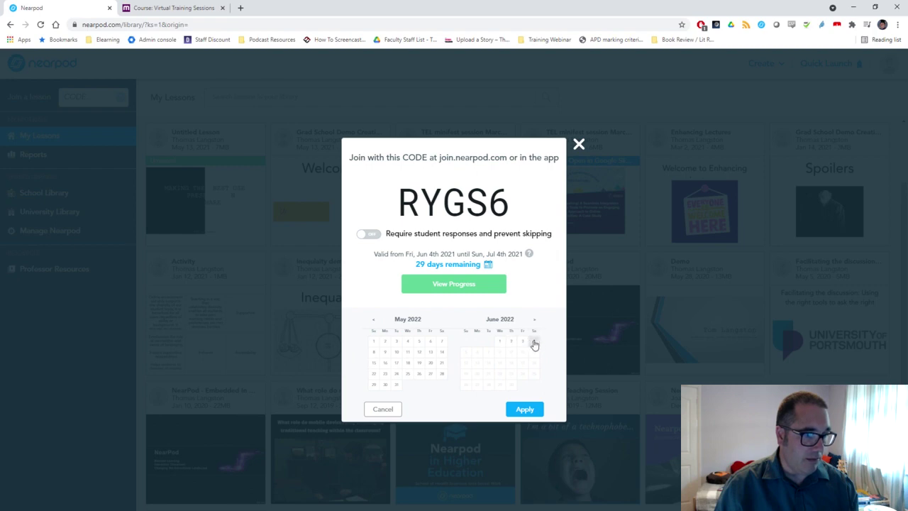
{"action": "left_click", "coordinate": [534, 341]}
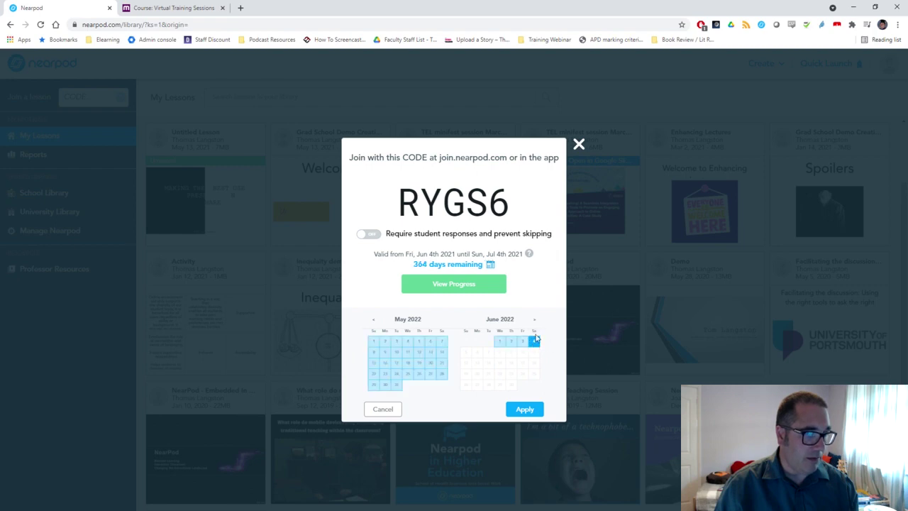
{"action": "left_click", "coordinate": [516, 409]}
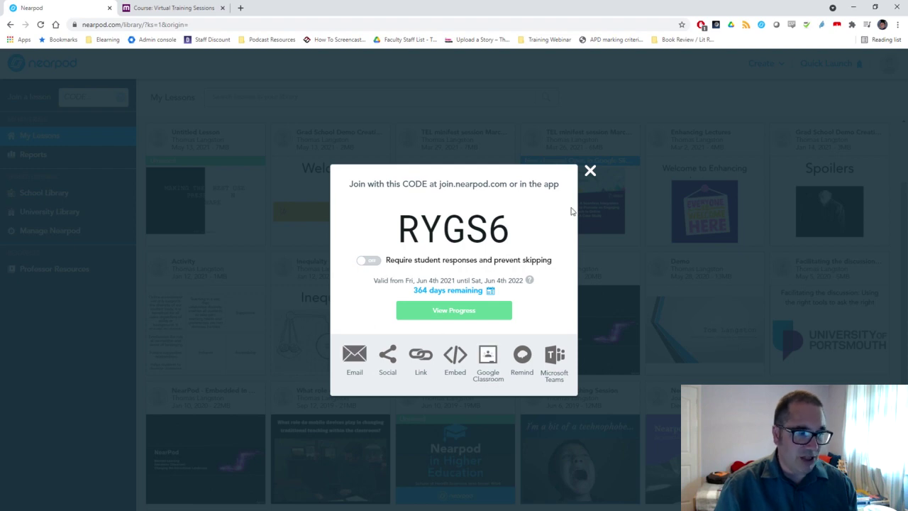
- Copy the Medium-size 600×514 iframe embed code for session RYGS6, after briefly trying Large
{"action": "left_click", "coordinate": [410, 360]}
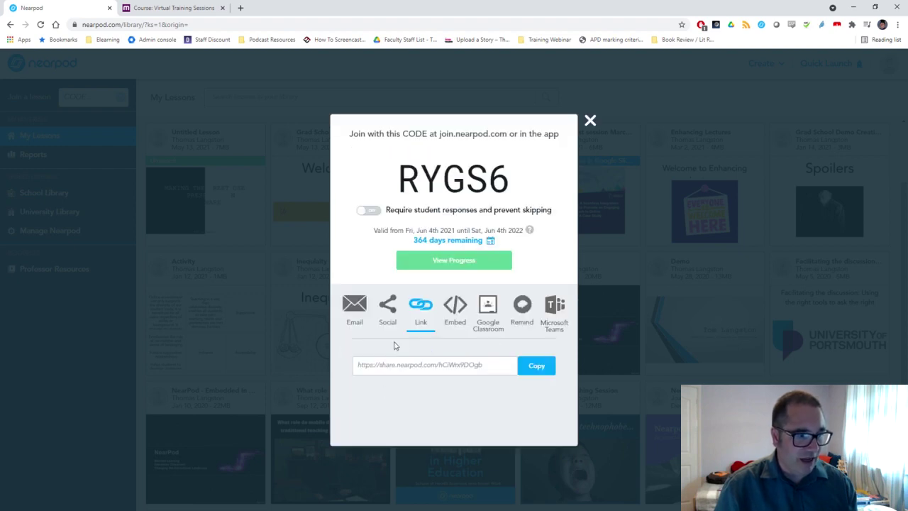
{"action": "left_click", "coordinate": [458, 314]}
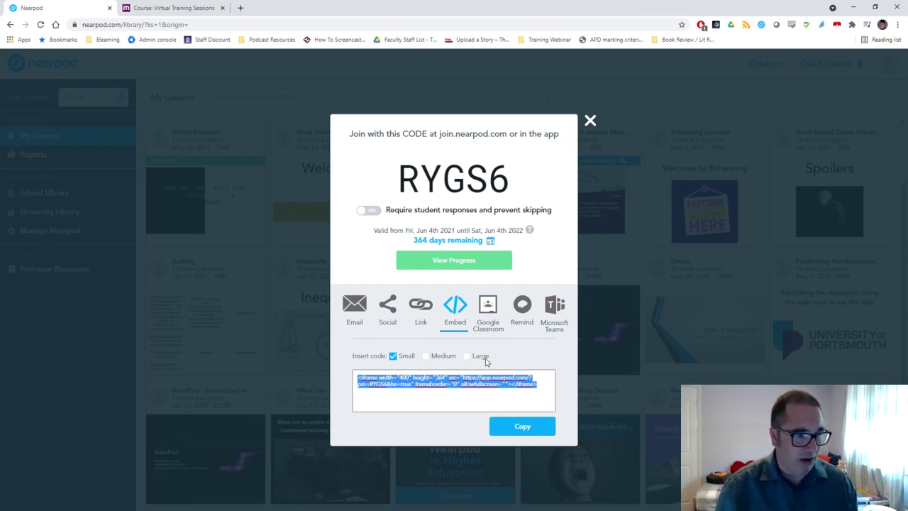
{"action": "left_click", "coordinate": [425, 356]}
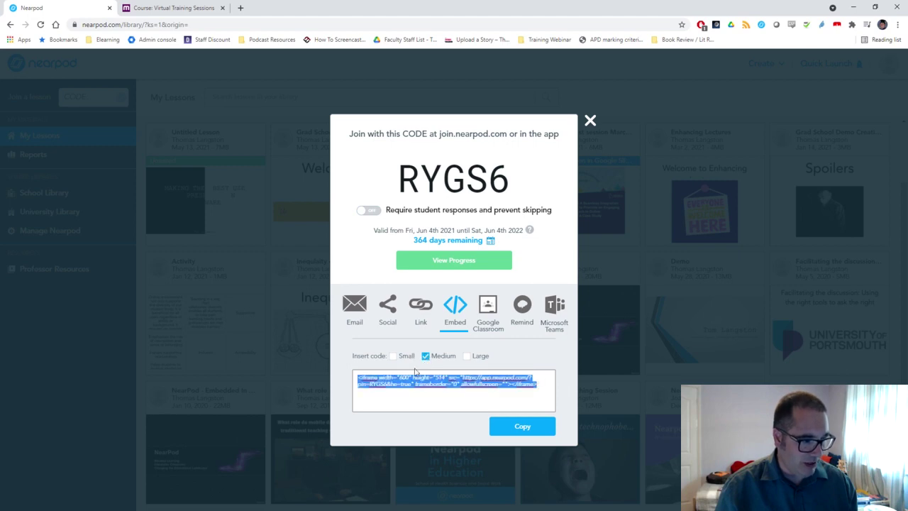
{"action": "left_click", "coordinate": [466, 355]}
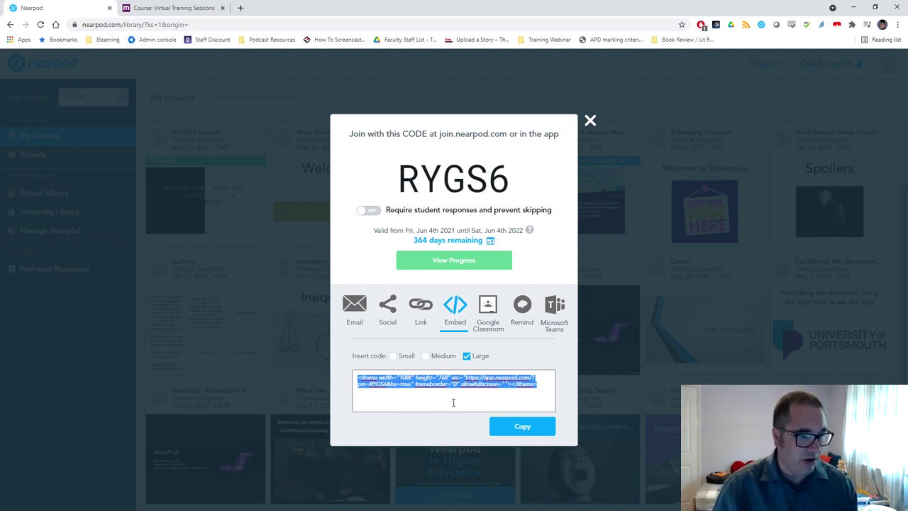
{"action": "left_click", "coordinate": [426, 356]}
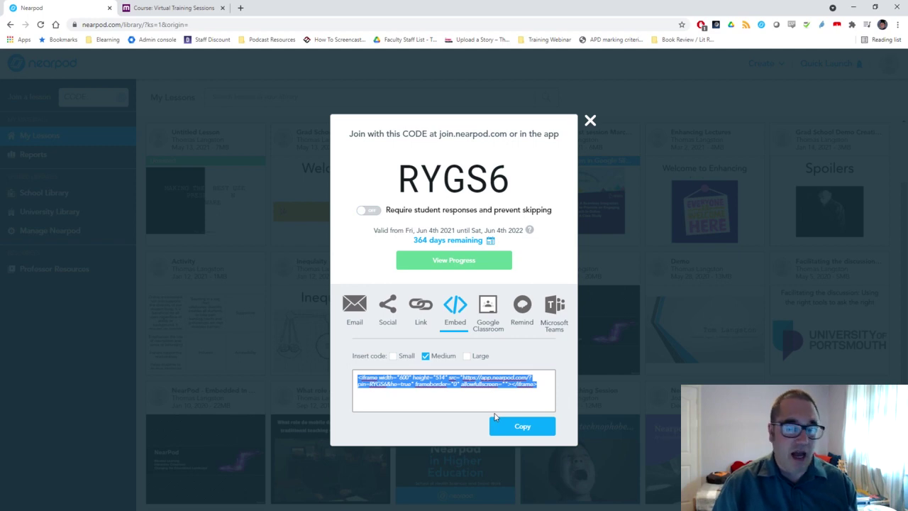
{"action": "left_click", "coordinate": [520, 426]}
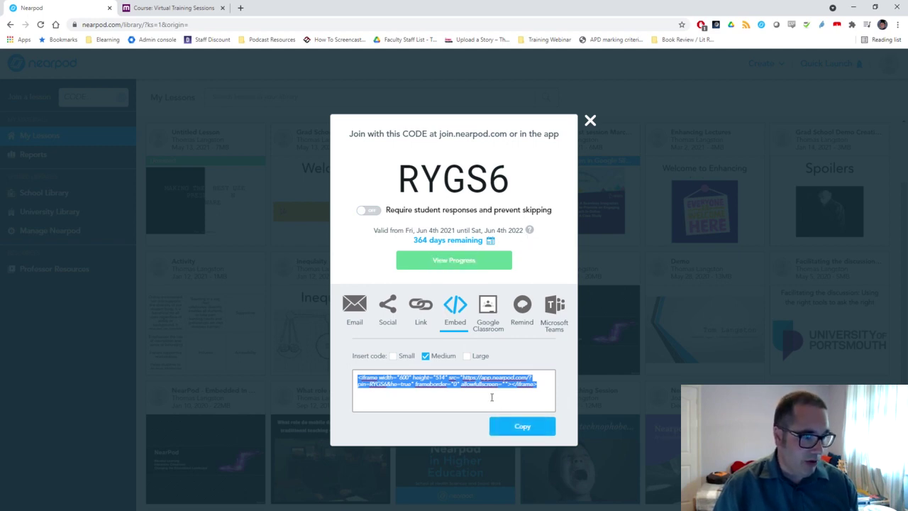
{"action": "left_click", "coordinate": [519, 427]}
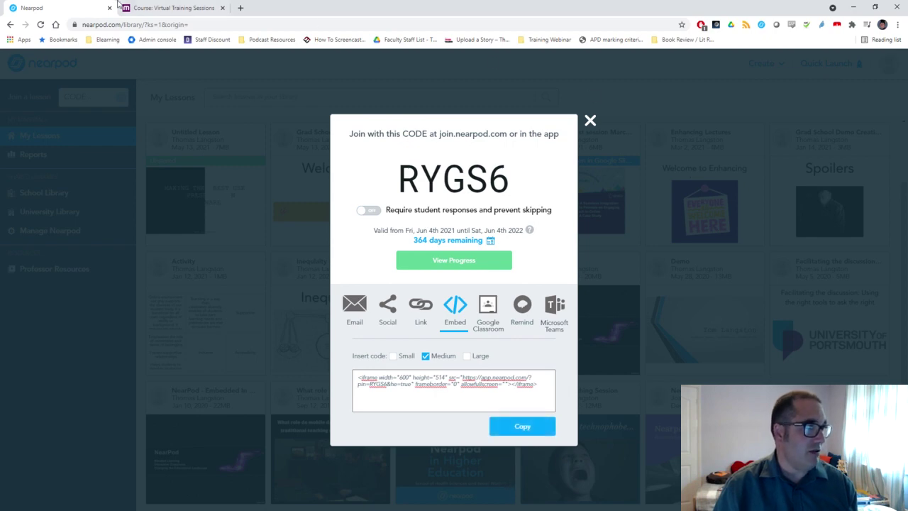
- Turn editing on for the Virtual Training Sessions course and scroll to the Web page collection section
{"action": "left_click", "coordinate": [163, 7]}
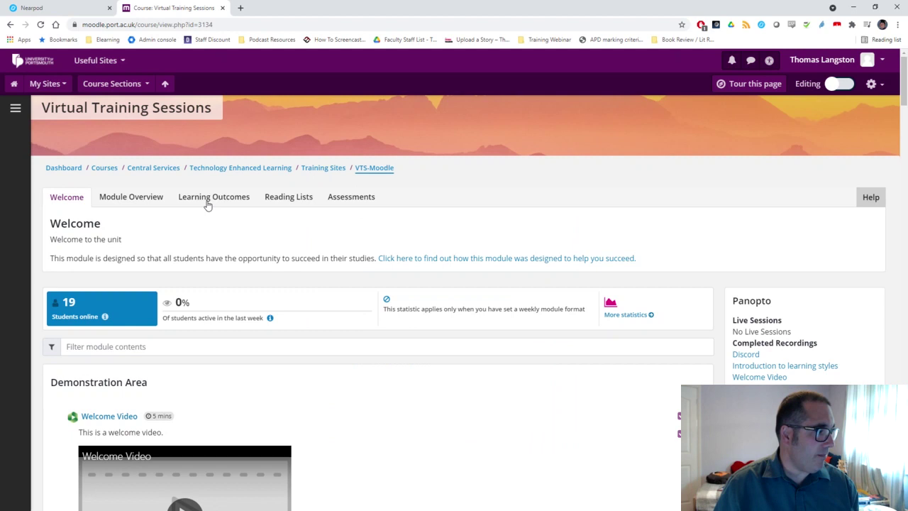
{"action": "left_click", "coordinate": [839, 83]}
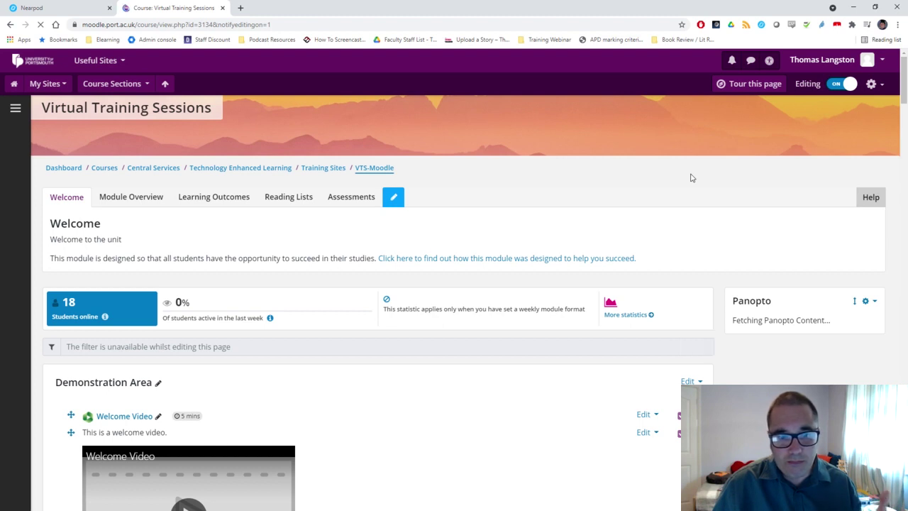
{"action": "scroll", "coordinate": [693, 183], "scroll_direction": "down", "scroll_amount": 2}
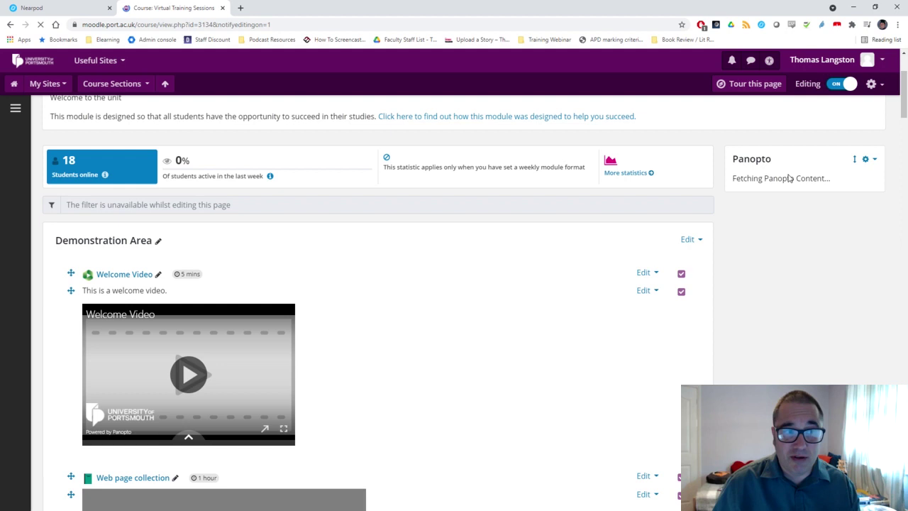
{"action": "scroll", "coordinate": [789, 177], "scroll_direction": "down", "scroll_amount": 4}
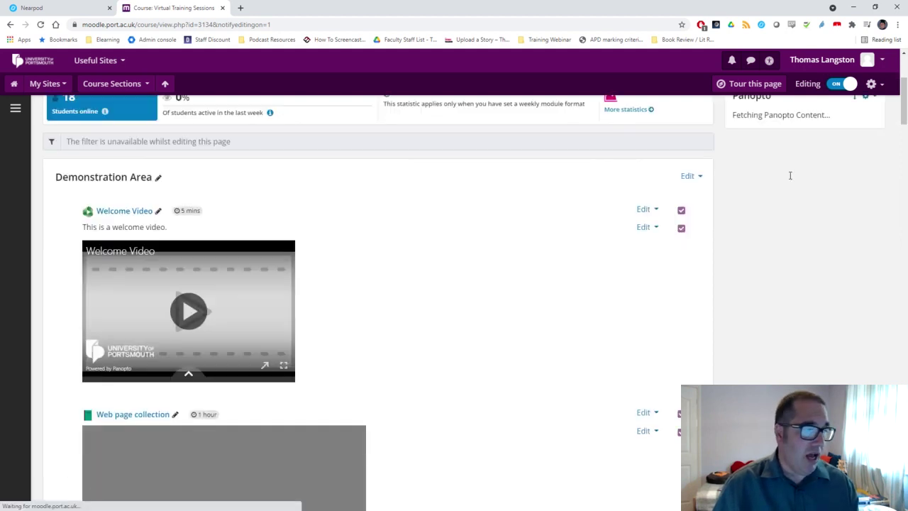
{"action": "scroll", "coordinate": [665, 298], "scroll_direction": "down", "scroll_amount": 2}
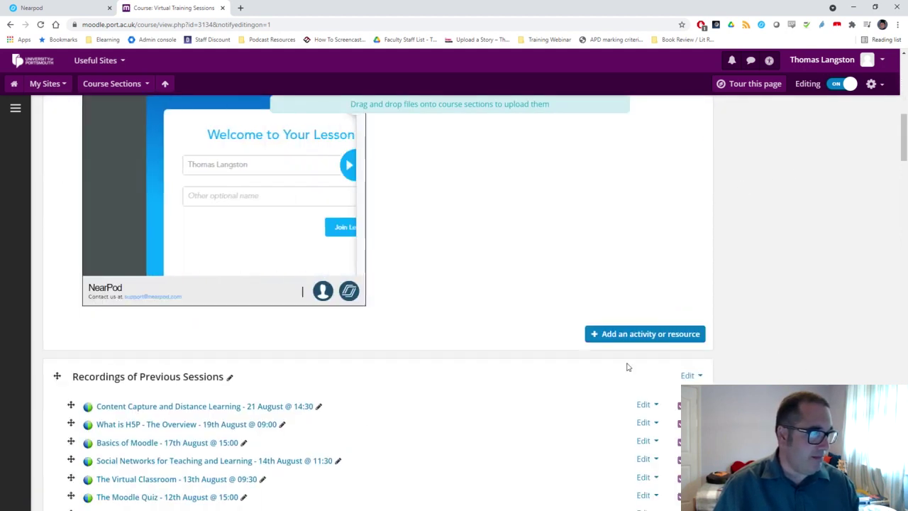
{"action": "scroll", "coordinate": [719, 364], "scroll_direction": "up", "scroll_amount": 3}
{"action": "scroll", "coordinate": [651, 292], "scroll_direction": "down", "scroll_amount": 2}
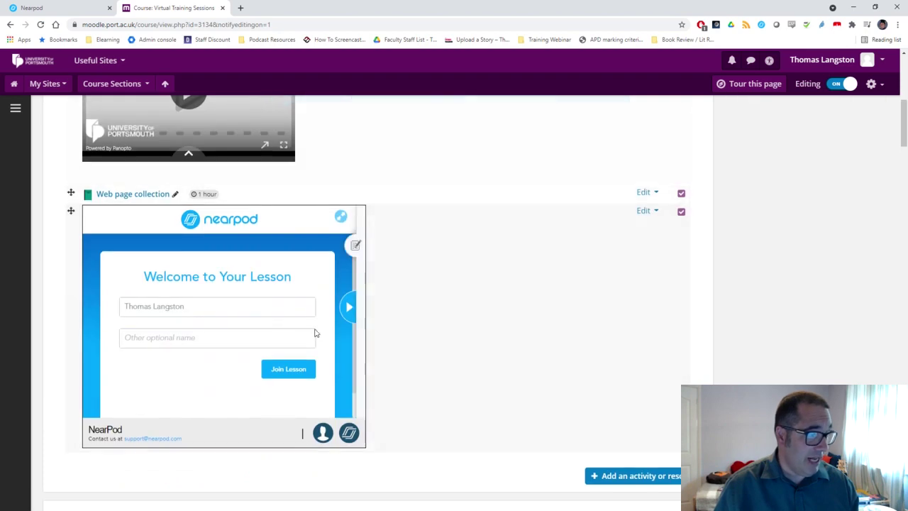
{"action": "scroll", "coordinate": [315, 330], "scroll_direction": "down", "scroll_amount": 1}
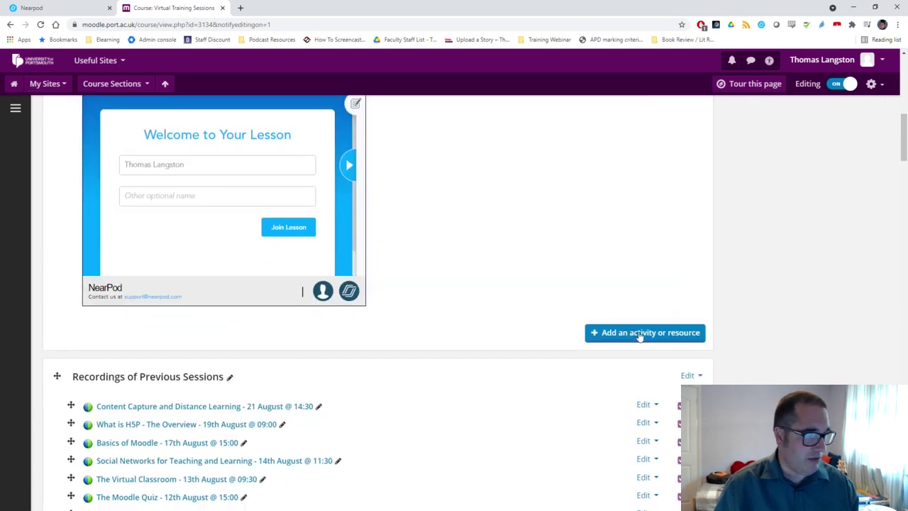
- Add a Book resource named 'Teaching Materials' and save it to reach its first-chapter form
{"action": "left_click", "coordinate": [640, 336]}
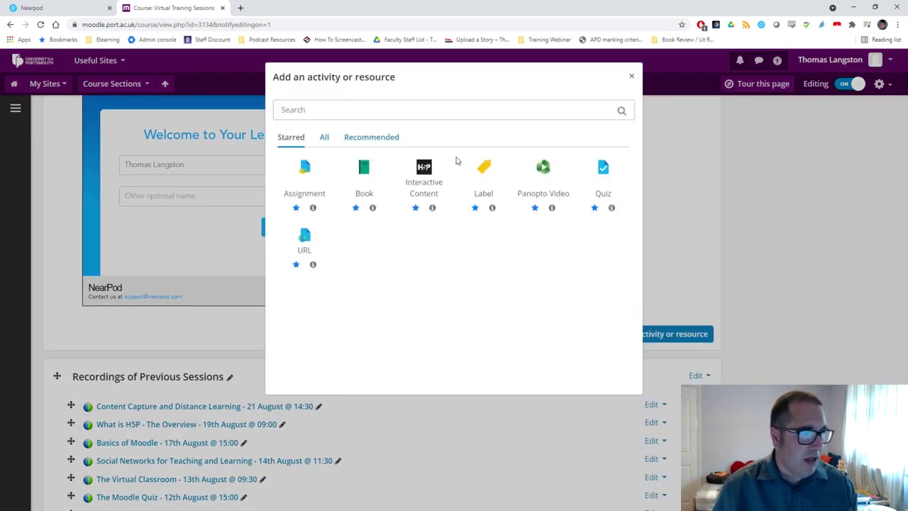
{"action": "left_click", "coordinate": [364, 175]}
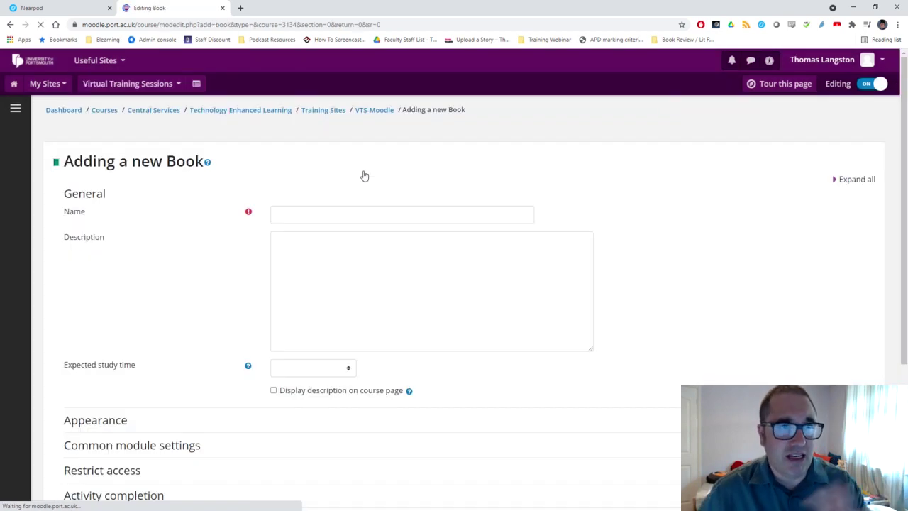
{"action": "left_click", "coordinate": [363, 209]}
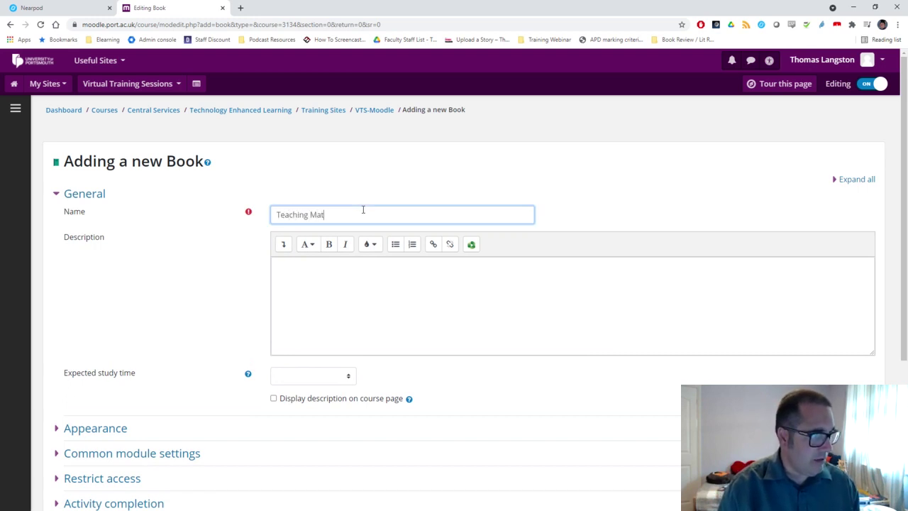
{"action": "scroll", "coordinate": [426, 263], "scroll_direction": "down", "scroll_amount": 3}
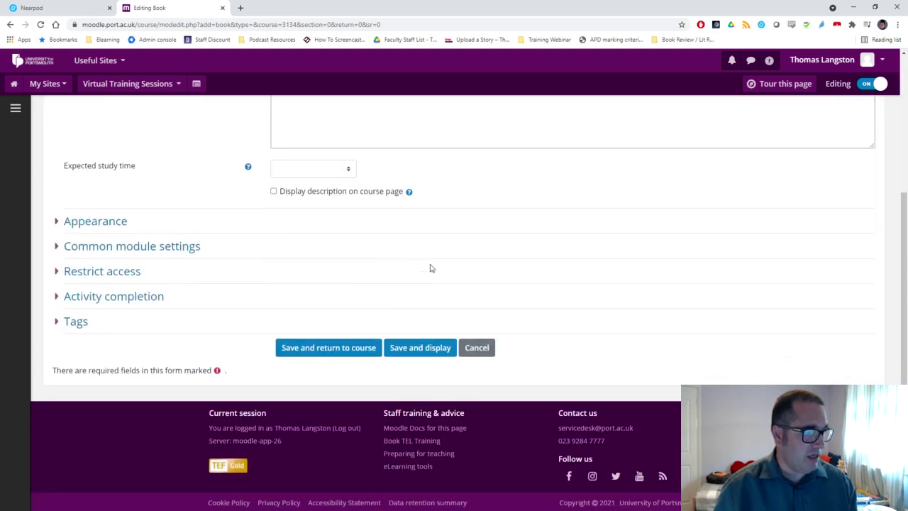
{"action": "left_click", "coordinate": [416, 339]}
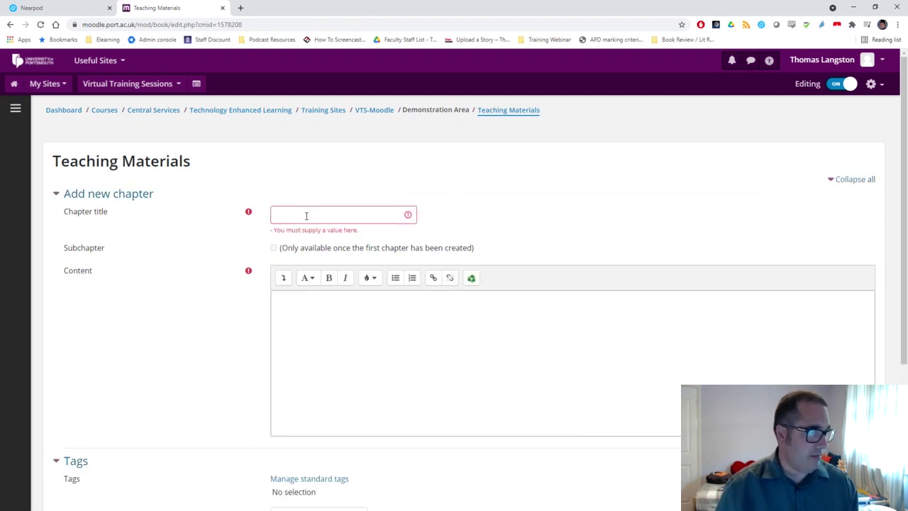
- Title the first chapter 'Nearpod Resource' and clear the pasted embed code from its content
{"action": "left_click", "coordinate": [306, 216]}
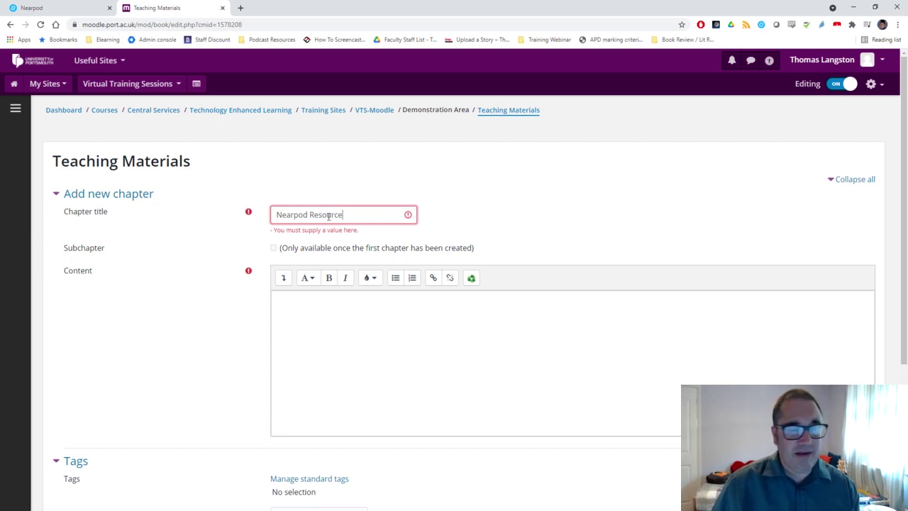
{"action": "left_click", "coordinate": [416, 366]}
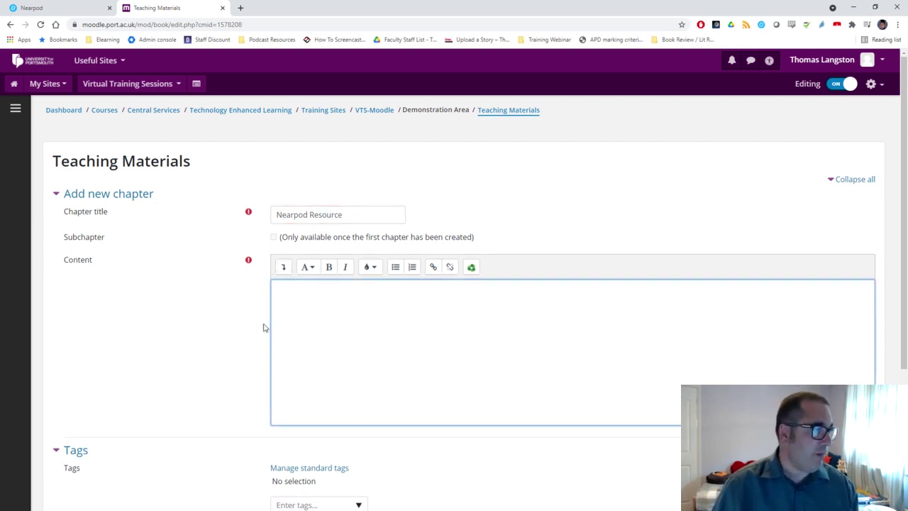
{"action": "key", "text": "ctrl+v"}
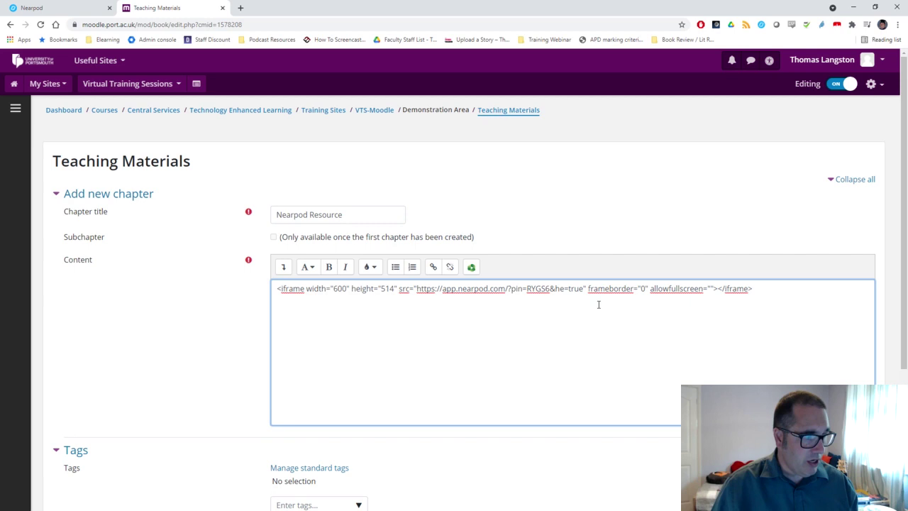
{"action": "key", "text": "ctrl+a"}
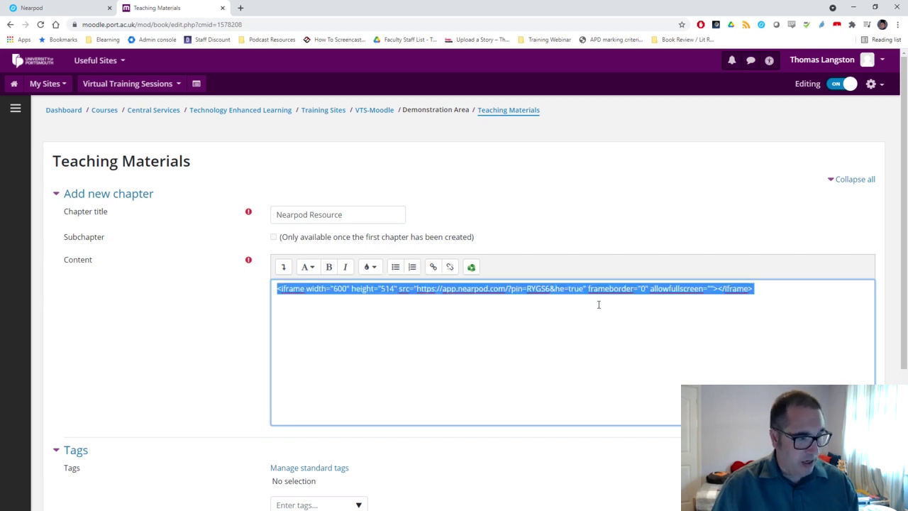
{"action": "key", "text": "ctrl+x"}
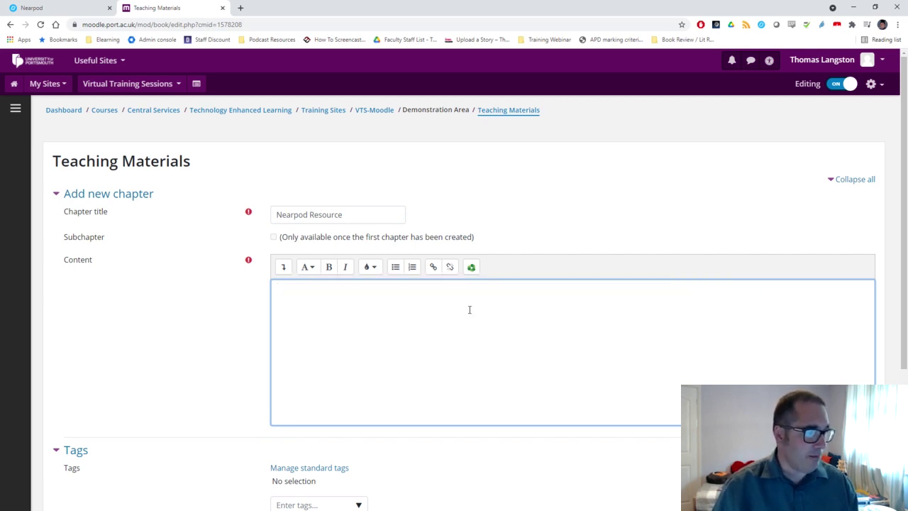
- Replace the chapter content's empty paragraph markup with the 600×514 Nearpod iframe code in HTML source view
{"action": "left_click", "coordinate": [283, 268]}
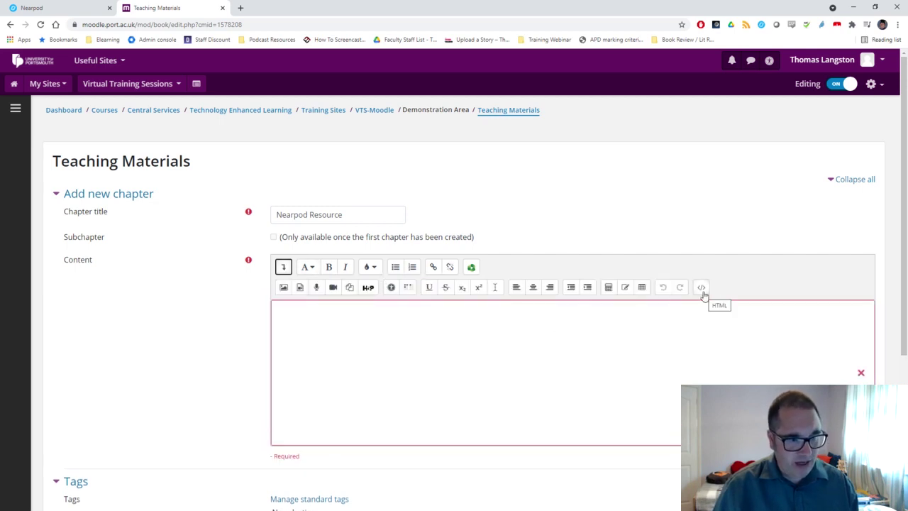
{"action": "left_click", "coordinate": [701, 288]}
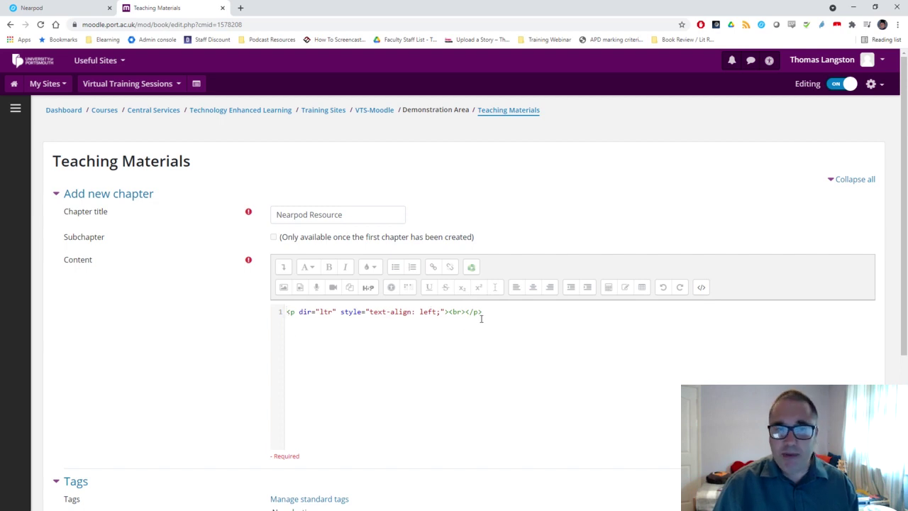
{"action": "left_click_drag", "start_coordinate": [487, 317], "coordinate": [256, 292]}
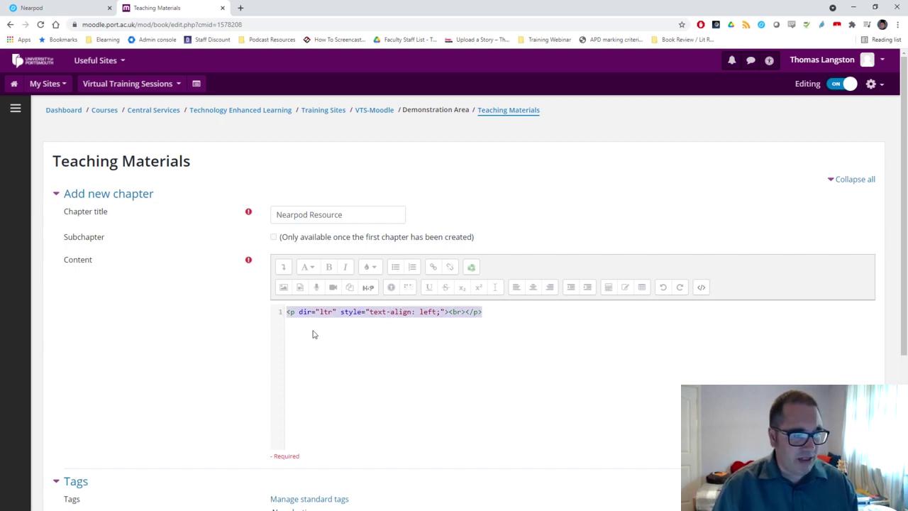
{"action": "key", "text": "ctrl+v"}
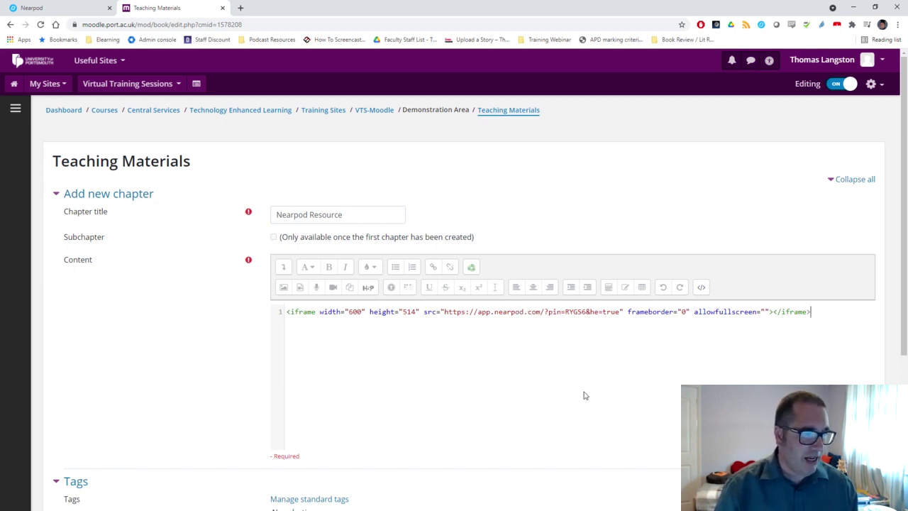
{"action": "scroll", "coordinate": [628, 229], "scroll_direction": "down", "scroll_amount": 2}
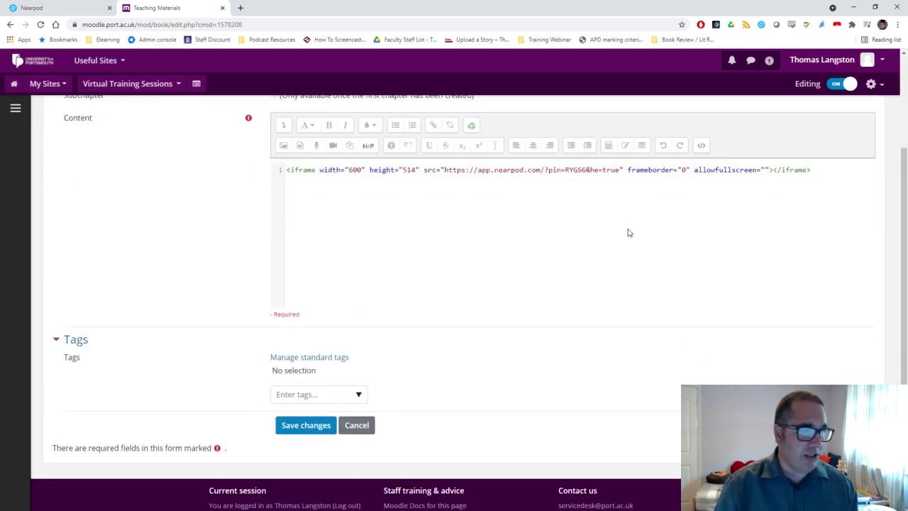
- Save the Nearpod Resource chapter, check the embedded join screen, and return to VTS-Moodle
{"action": "left_click", "coordinate": [312, 427]}
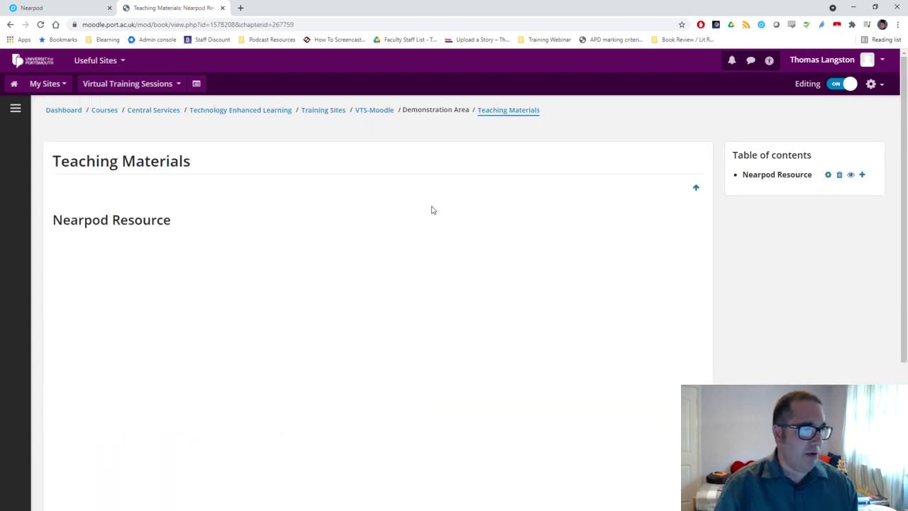
{"action": "scroll", "coordinate": [432, 209], "scroll_direction": "down", "scroll_amount": 1}
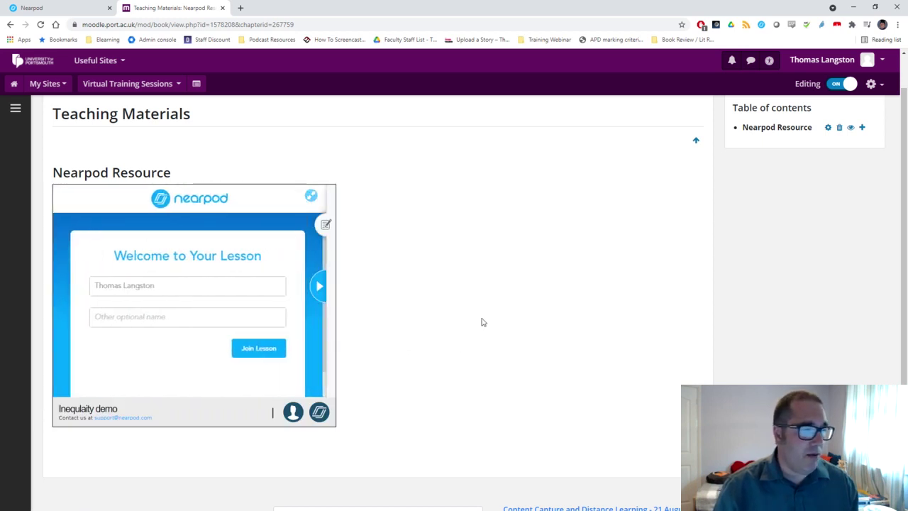
{"action": "scroll", "coordinate": [823, 181], "scroll_direction": "up", "scroll_amount": 1}
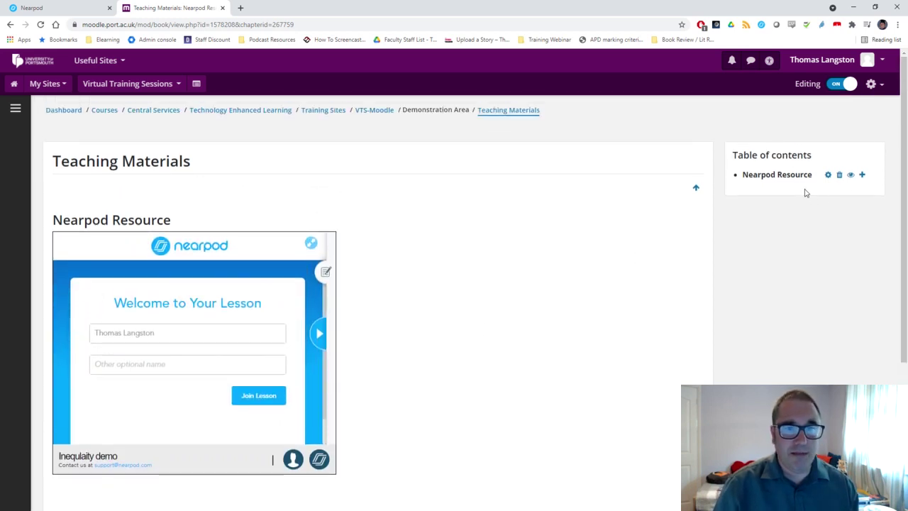
{"action": "left_click", "coordinate": [383, 112]}
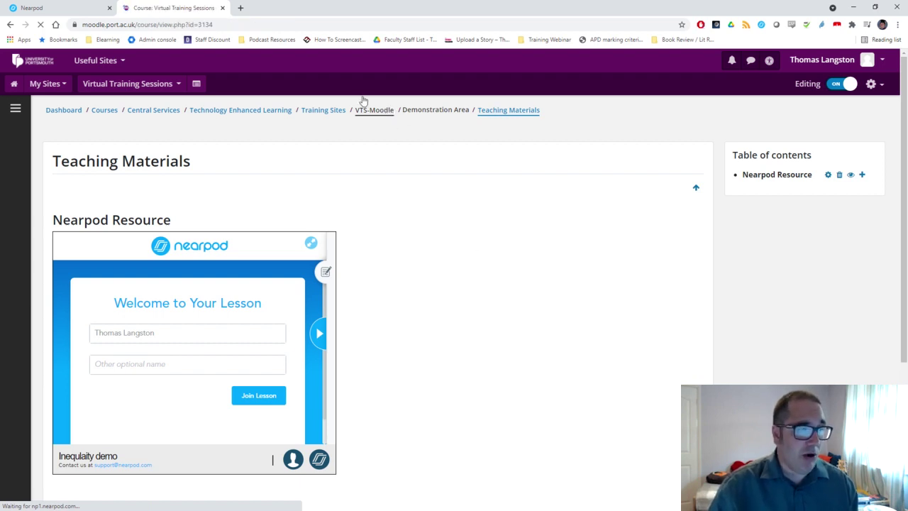
- Edit the Recordings of Previous Sessions topic and view its summary as HTML source
{"action": "scroll", "coordinate": [460, 290], "scroll_direction": "down", "scroll_amount": 3}
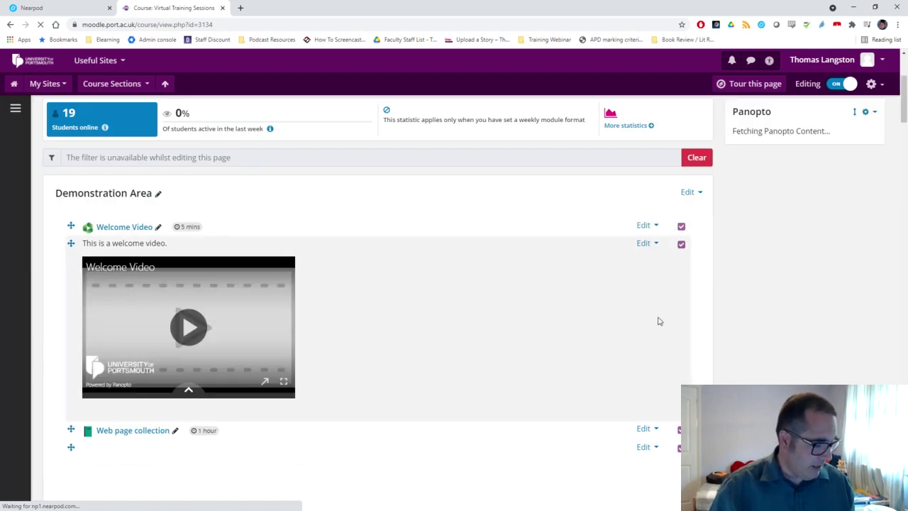
{"action": "scroll", "coordinate": [658, 321], "scroll_direction": "down", "scroll_amount": 7}
{"action": "scroll", "coordinate": [521, 328], "scroll_direction": "down", "scroll_amount": 3}
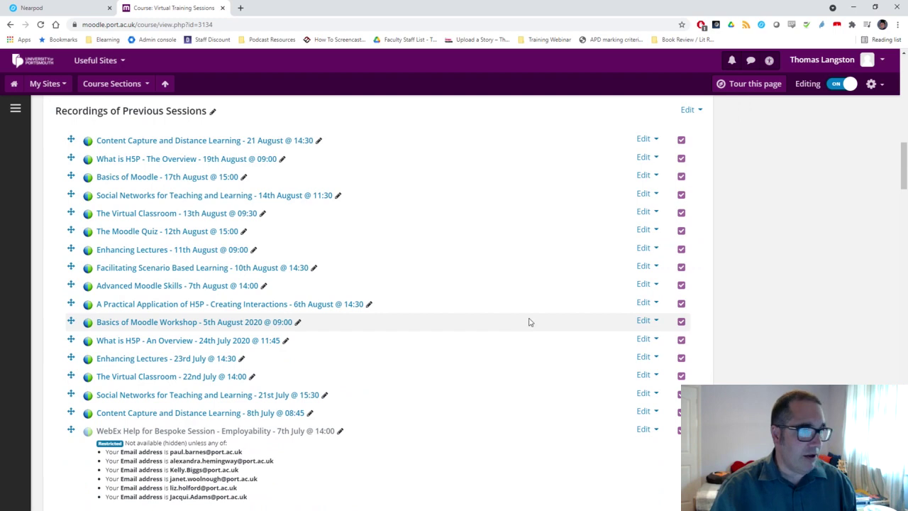
{"action": "scroll", "coordinate": [567, 305], "scroll_direction": "up", "scroll_amount": 3}
{"action": "left_click", "coordinate": [687, 300]}
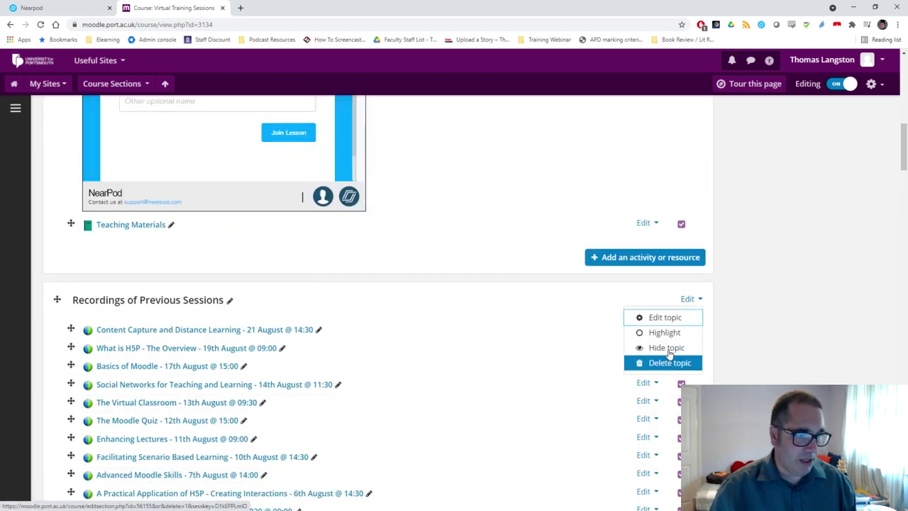
{"action": "left_click", "coordinate": [670, 317]}
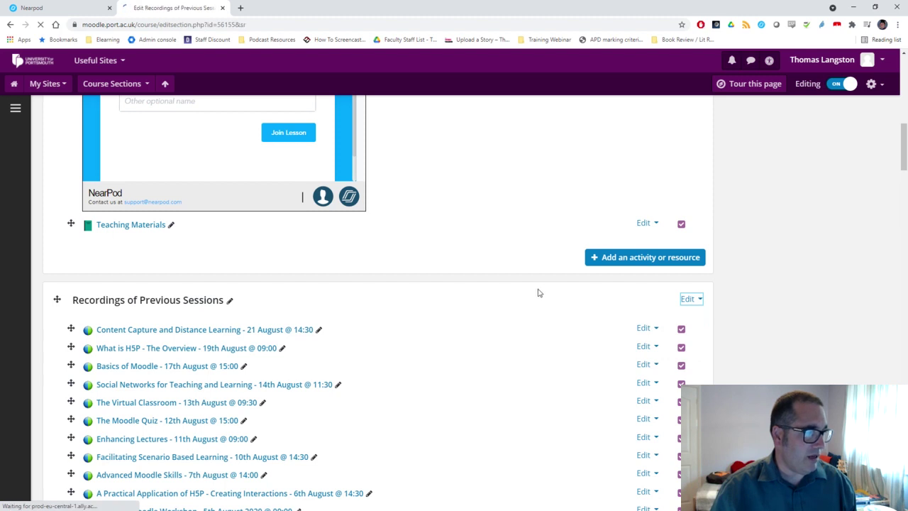
{"action": "scroll", "coordinate": [349, 288], "scroll_direction": "down", "scroll_amount": 2}
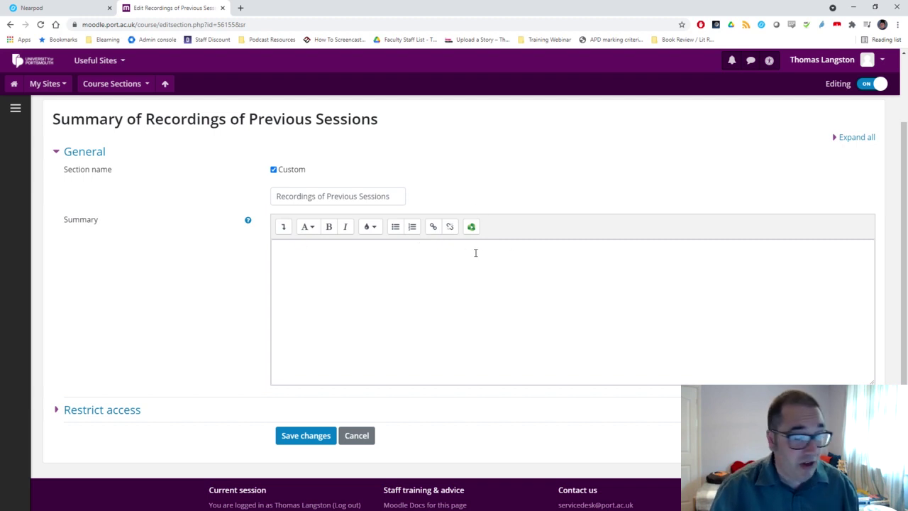
{"action": "left_click", "coordinate": [283, 226]}
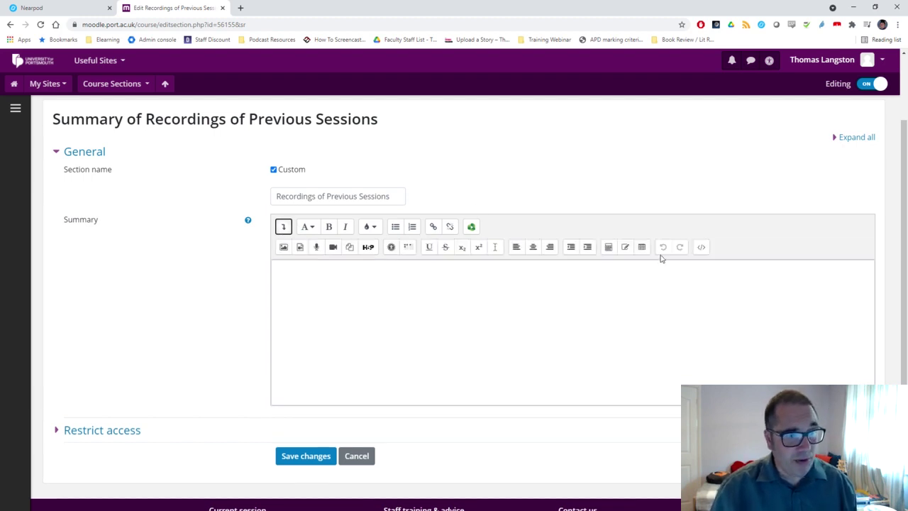
{"action": "left_click", "coordinate": [701, 246]}
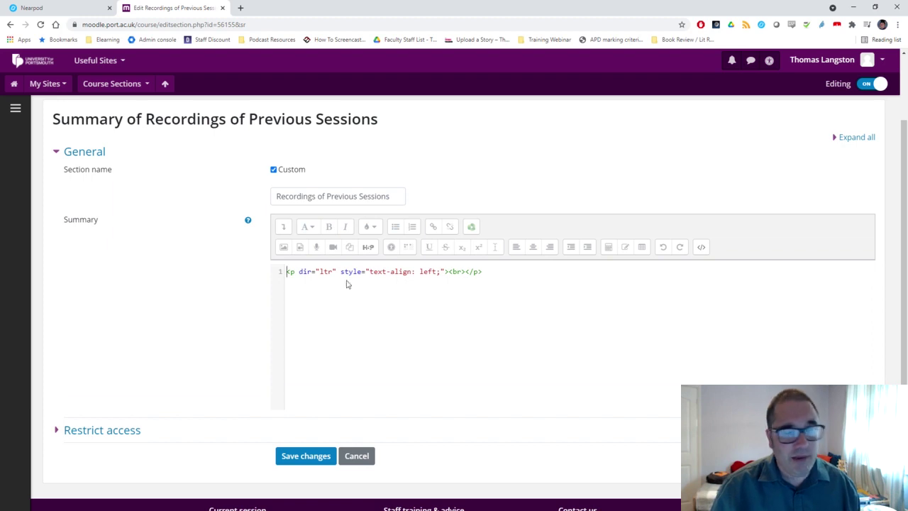
- Cancel the section summary edit and scroll down the course page to the Nearpod label
{"action": "left_click", "coordinate": [369, 456]}
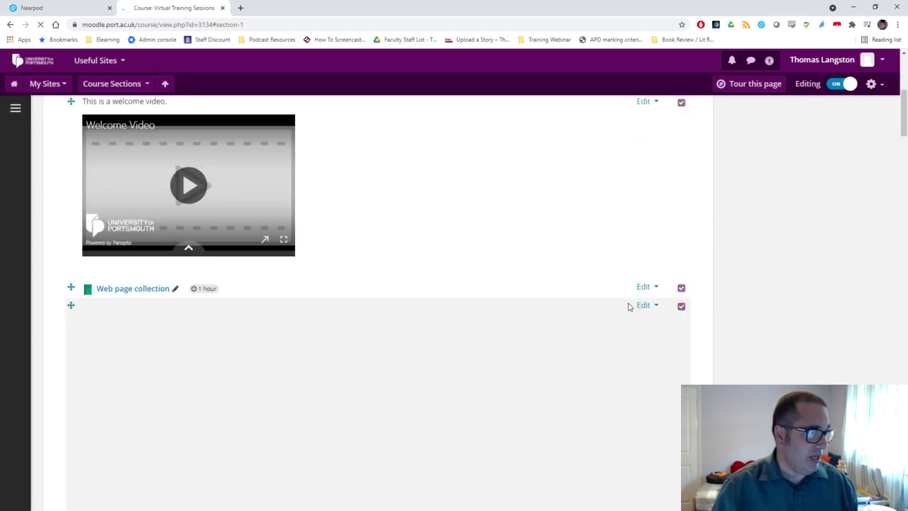
{"action": "scroll", "coordinate": [299, 183], "scroll_direction": "down", "scroll_amount": 2}
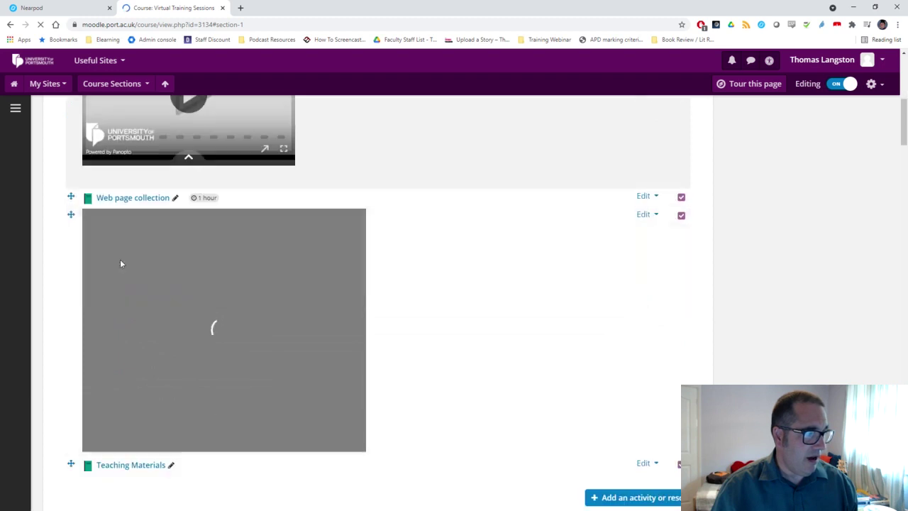